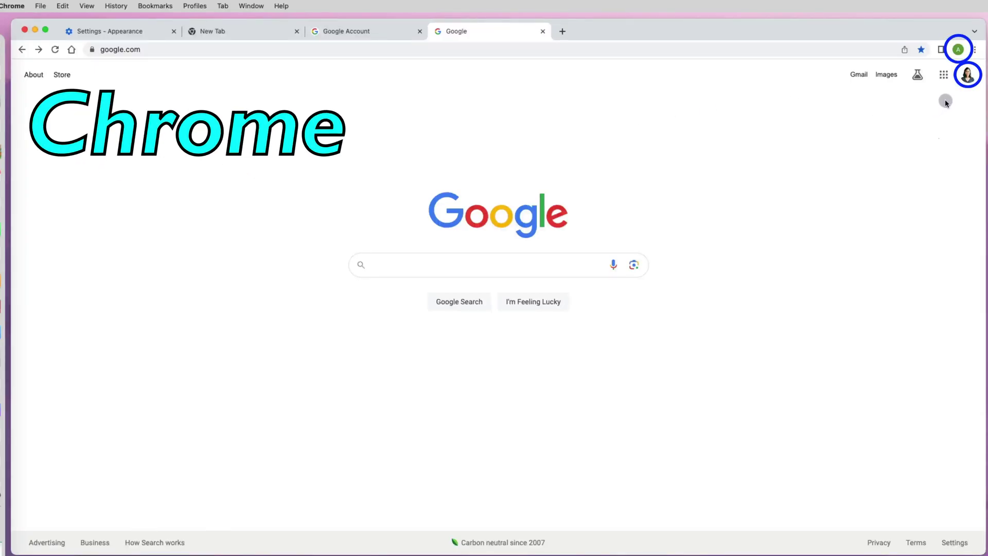
- Check the Google account card and Chrome profile menu, then open the 'Who's using Chrome?' profile picker
click(966, 74)
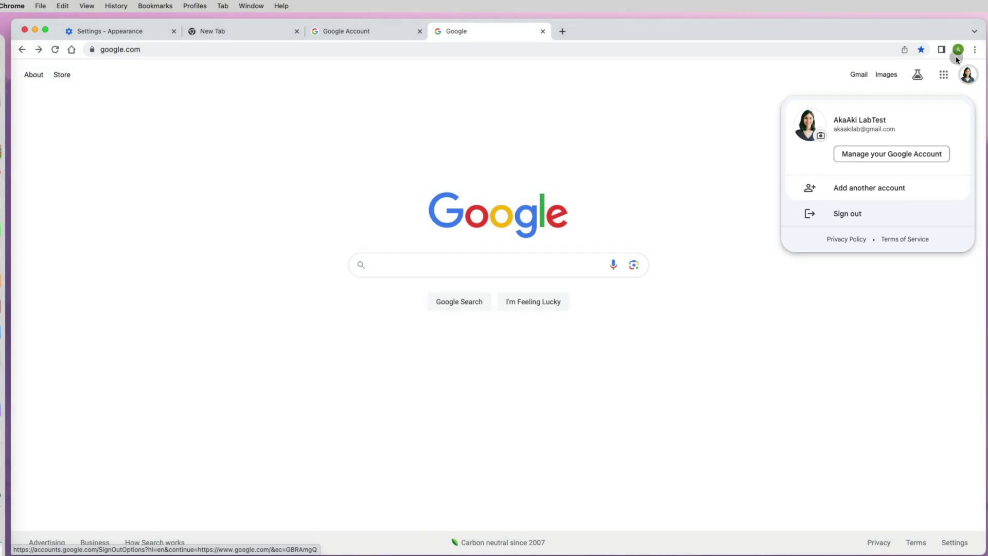
click(964, 49)
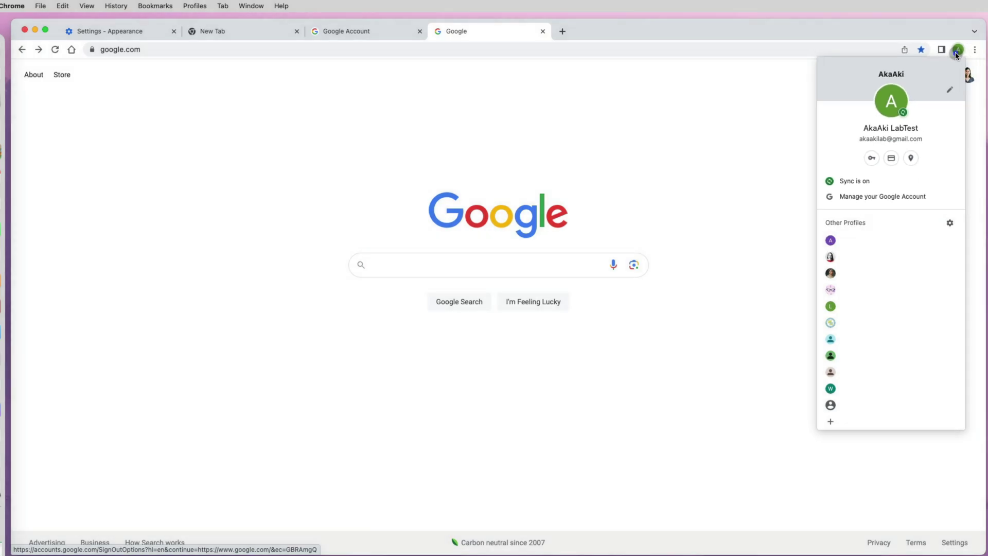
click(741, 114)
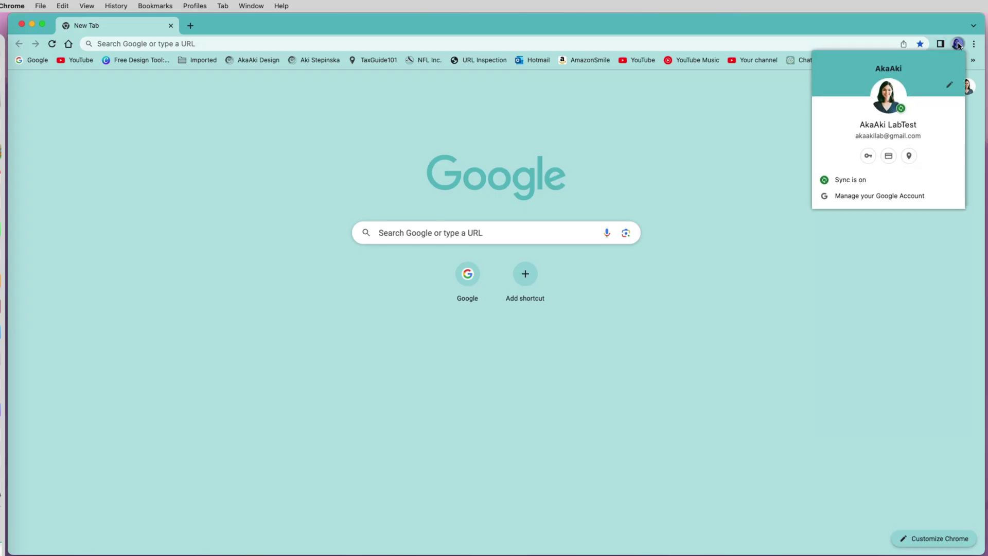
click(970, 107)
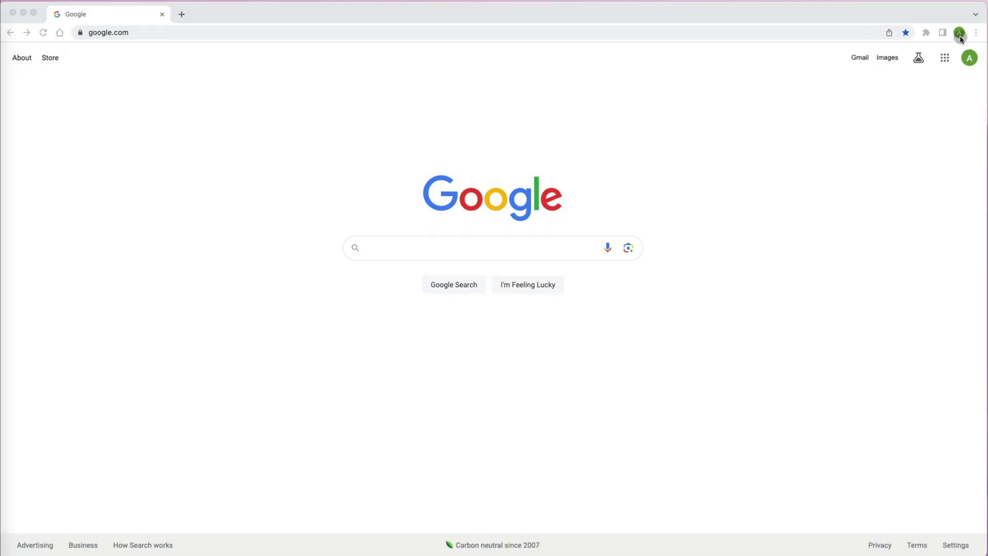
click(959, 33)
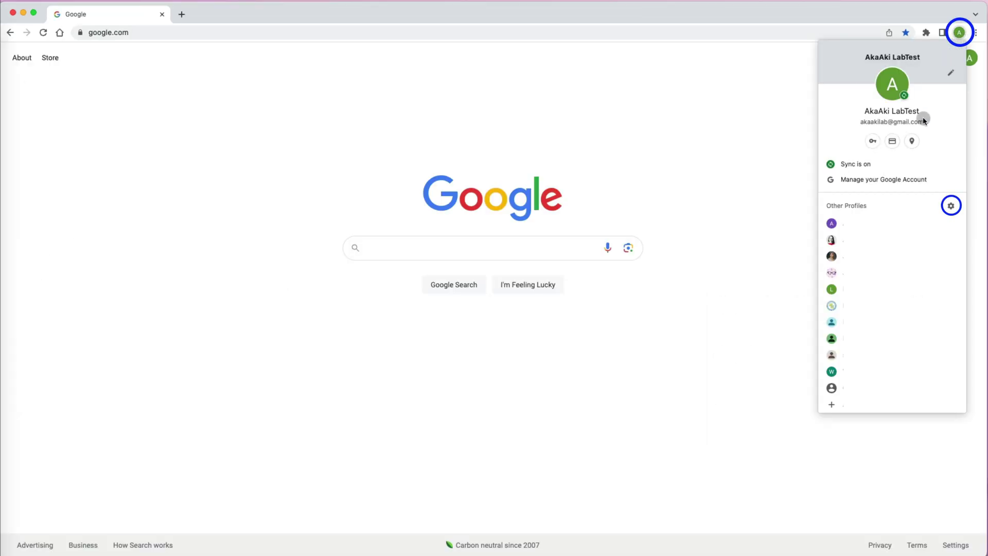
click(950, 205)
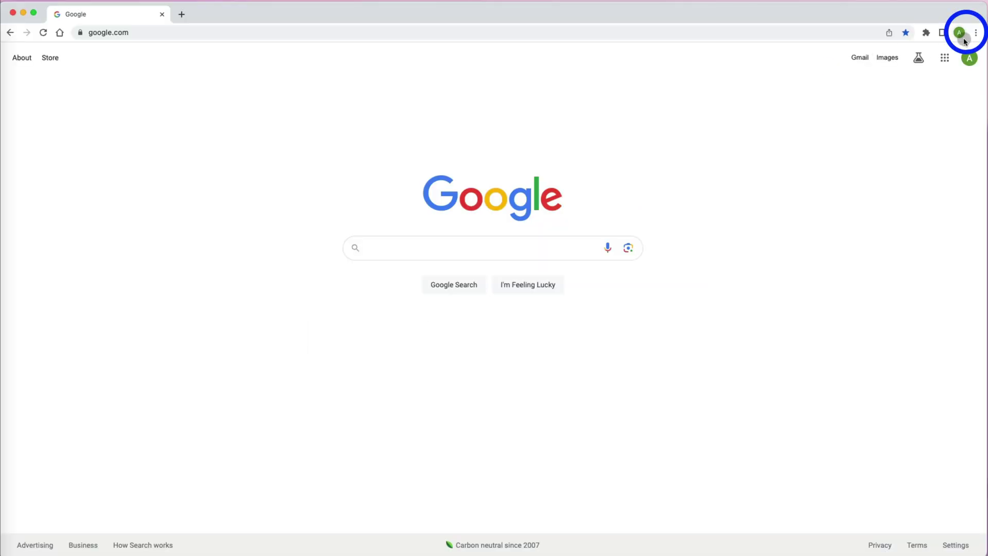
click(966, 37)
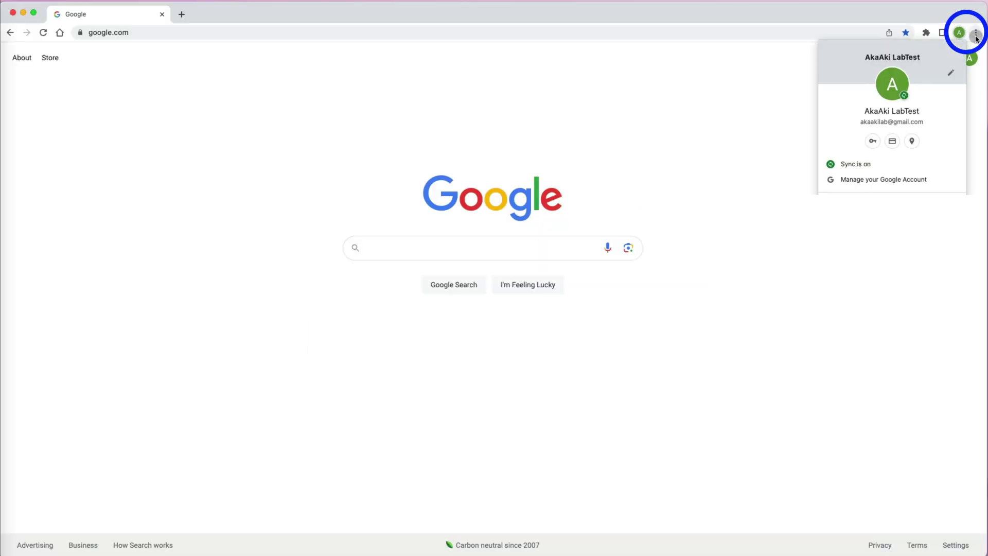
click(976, 32)
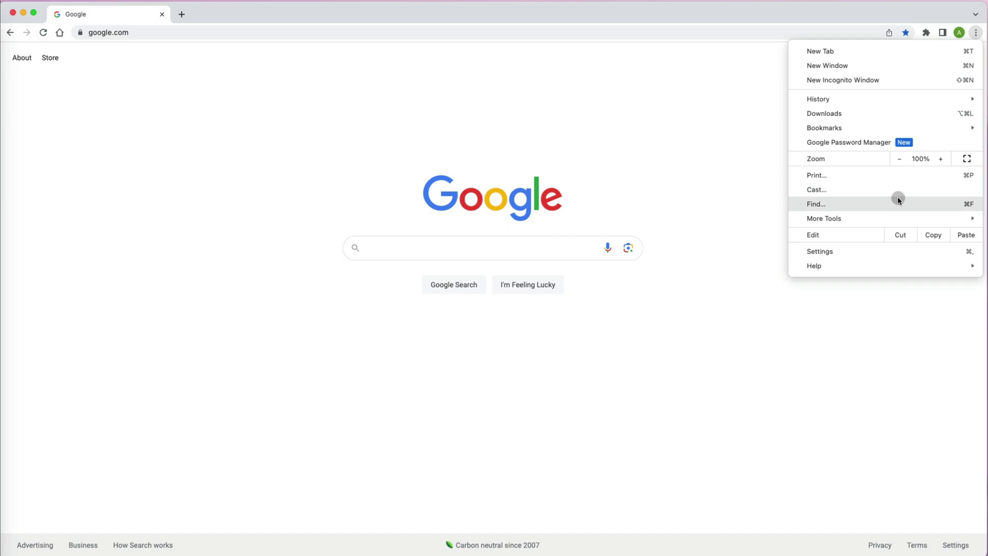
click(767, 98)
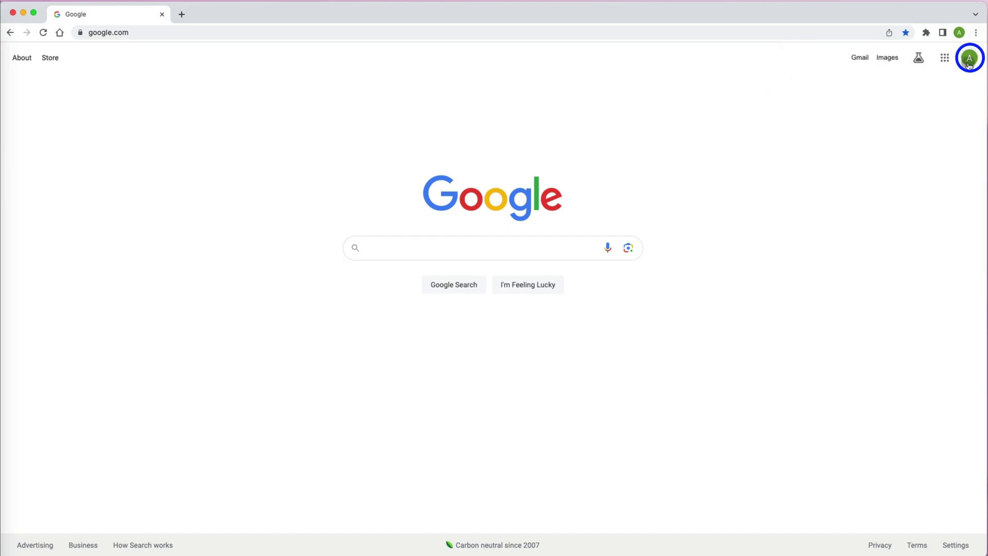
click(969, 62)
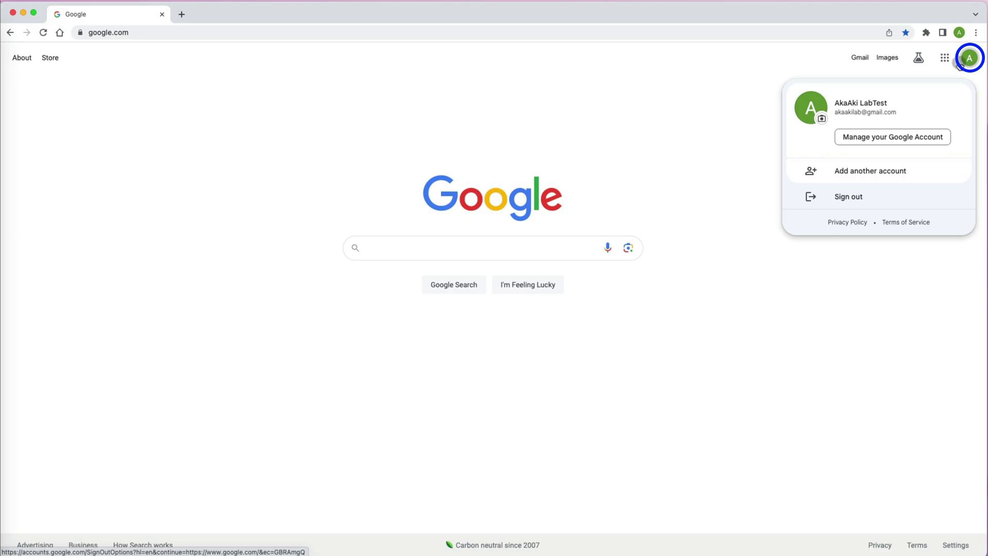
- Scroll through the Google apps panel, then close it
click(947, 60)
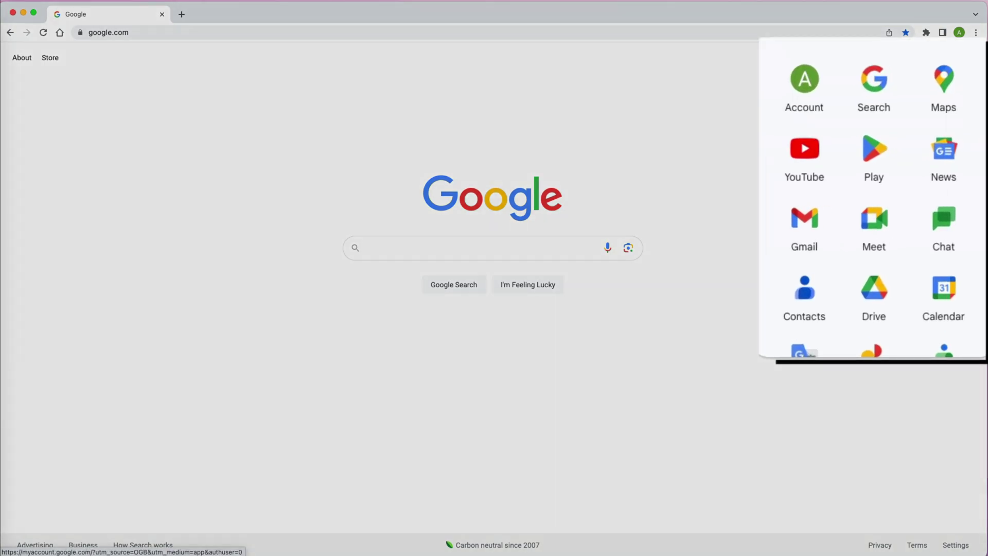
scroll(951, 222, down, 1)
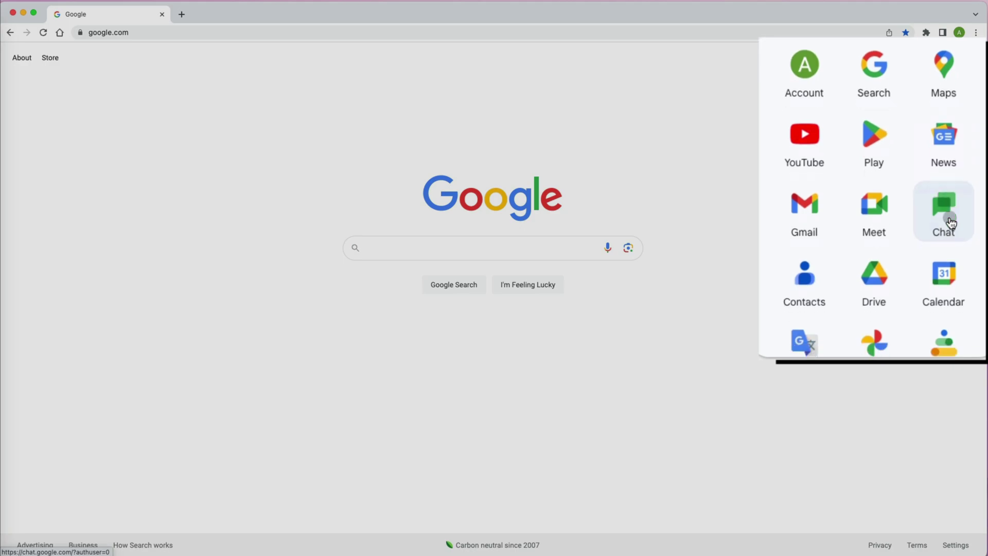
scroll(950, 222, down, 9)
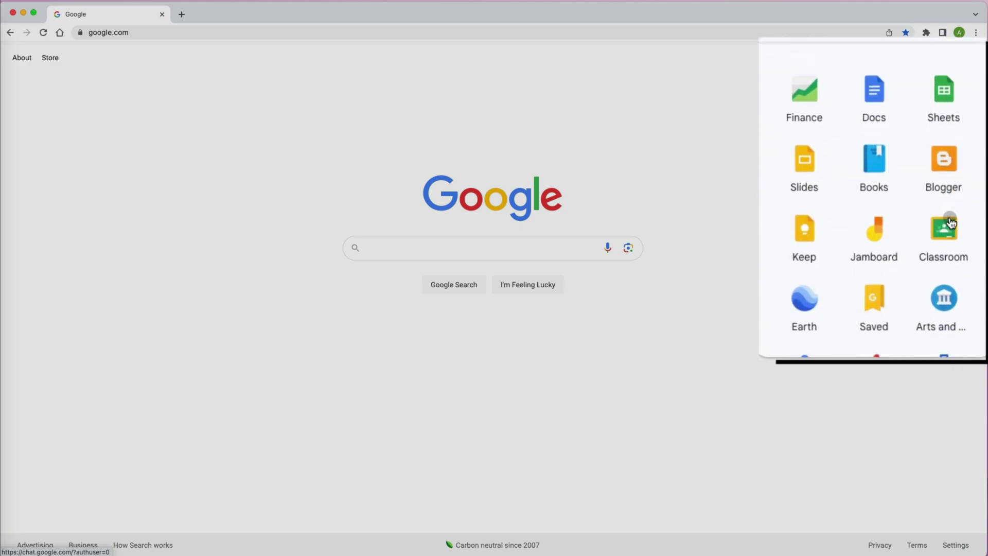
scroll(950, 222, down, 6)
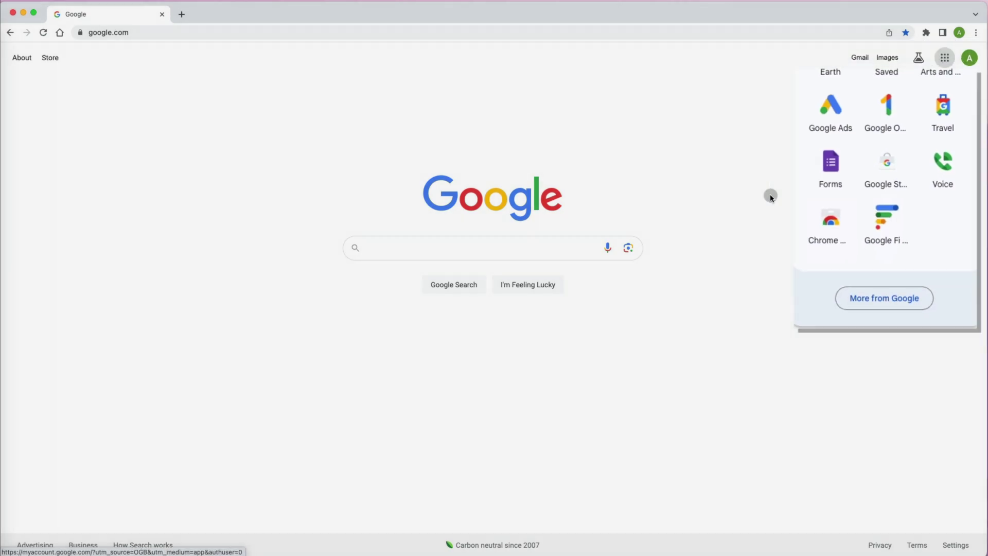
click(770, 197)
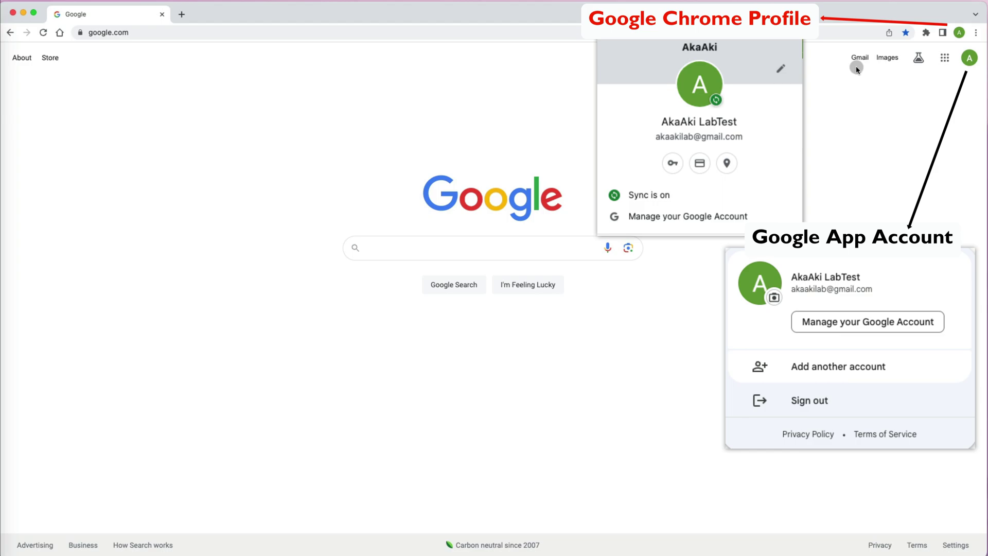
- Open the account's profile picture settings and browse the illustration choices
click(968, 64)
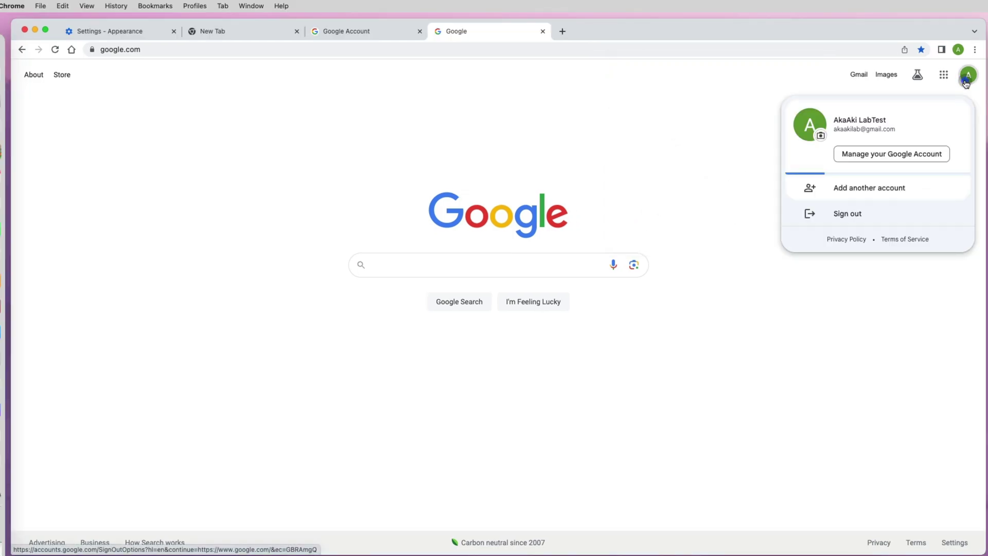
click(818, 136)
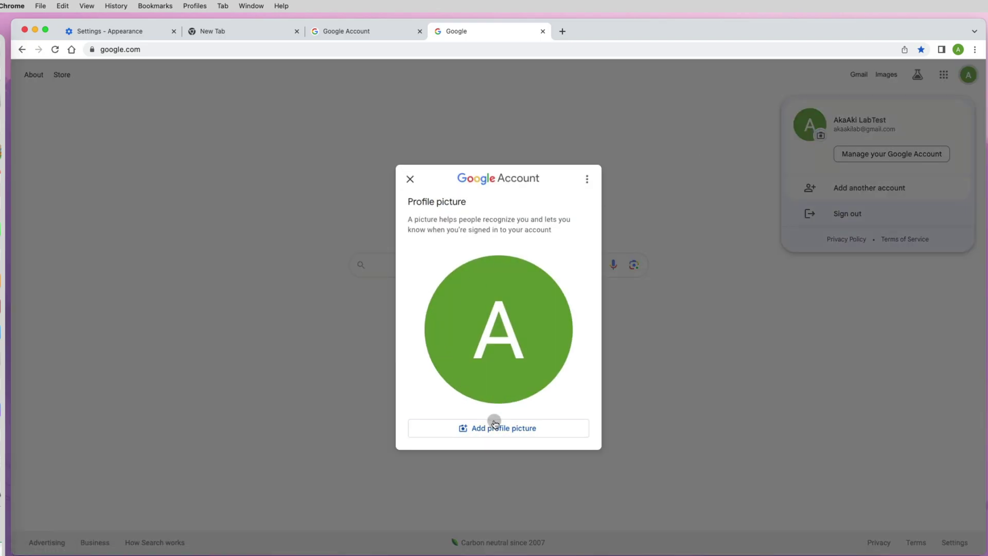
click(495, 425)
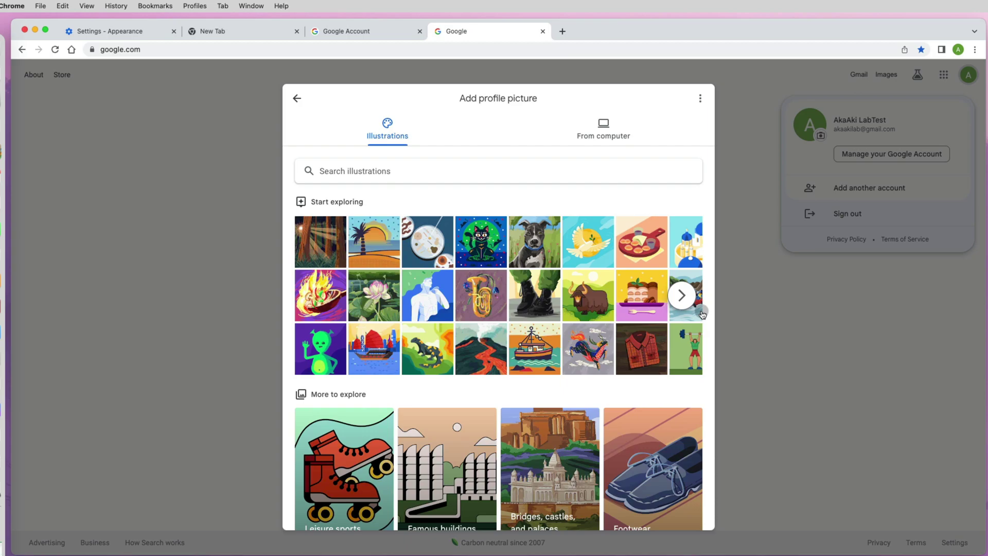
click(681, 295)
click(681, 295)
scroll(658, 360, down, 10)
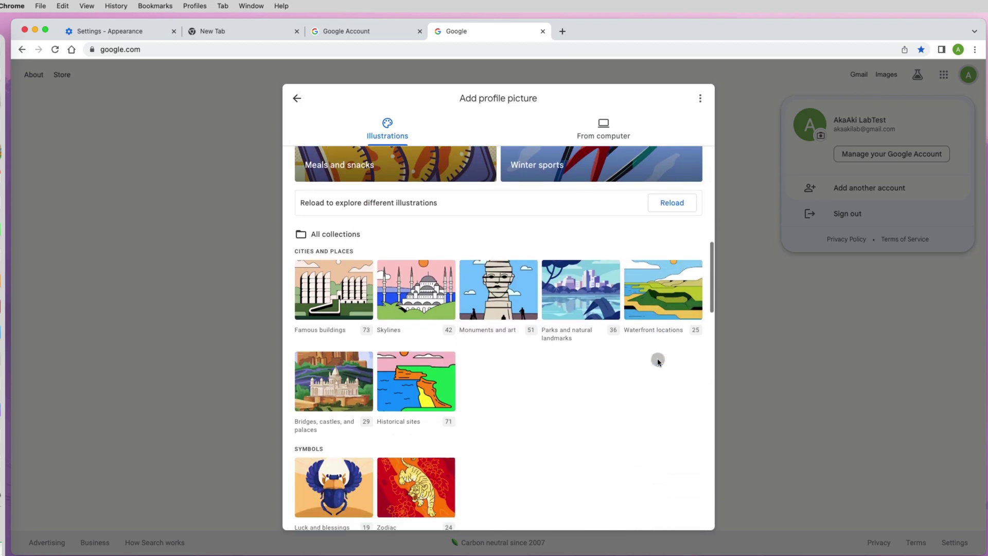
scroll(658, 361, down, 10)
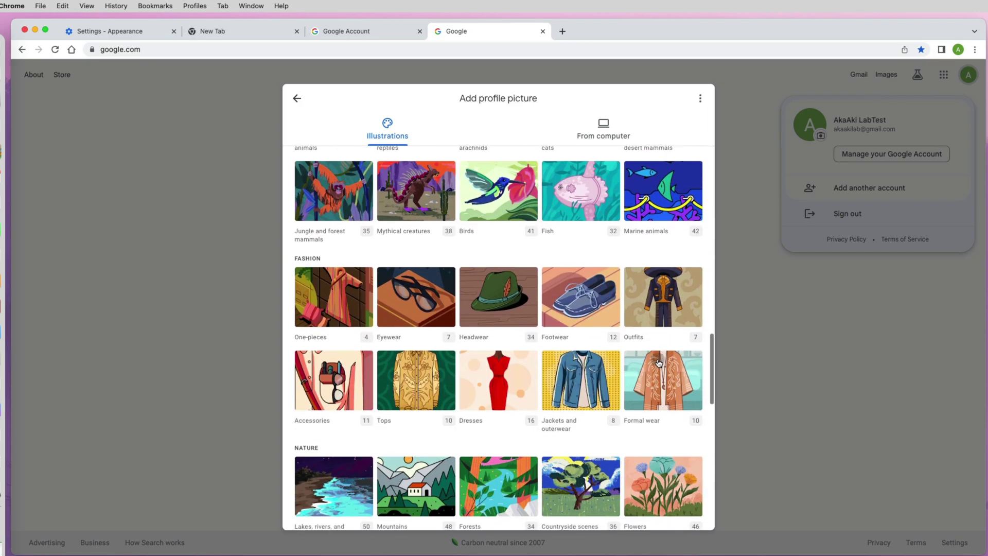
- Upload 'Profile Pic Woman1.jpg', save it as the profile picture, and close the window
click(603, 128)
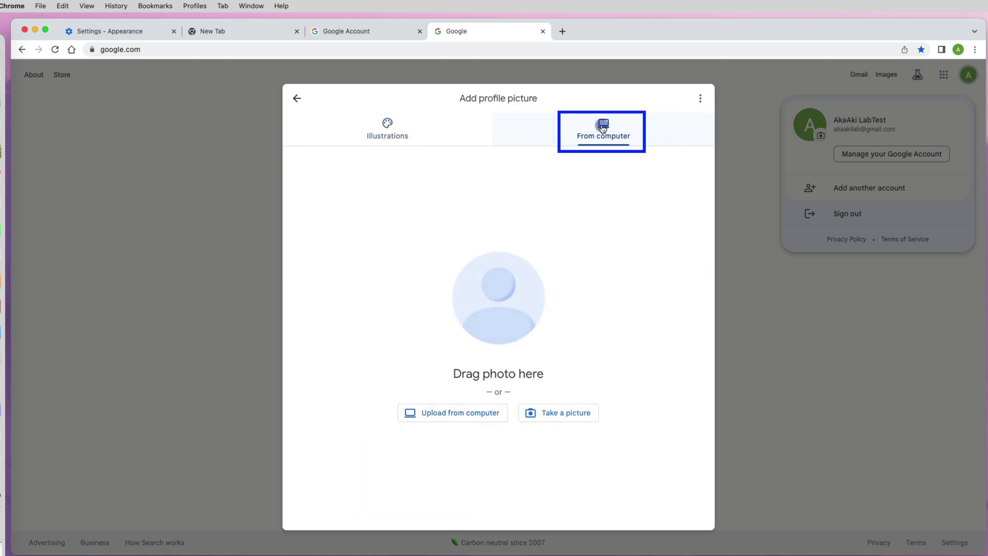
click(466, 412)
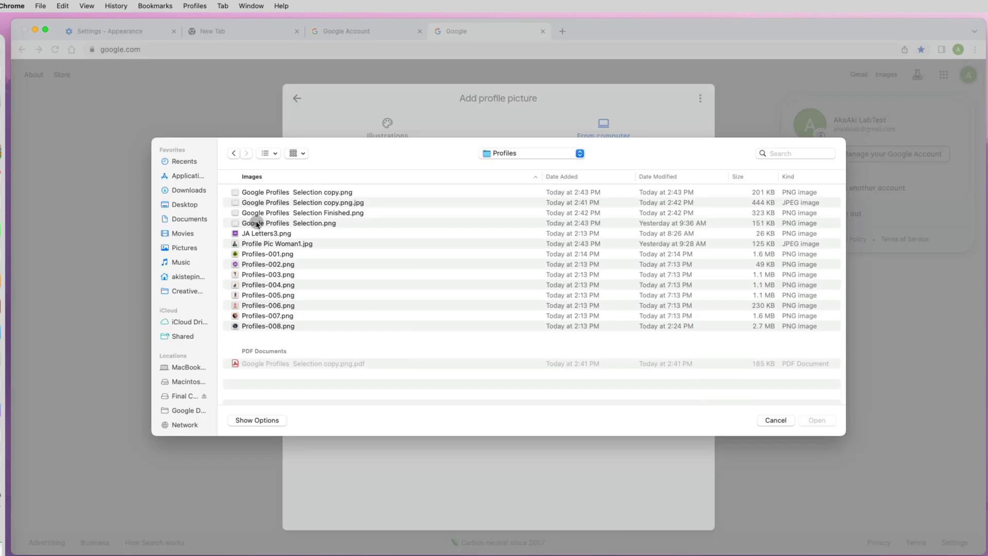
double_click(256, 242)
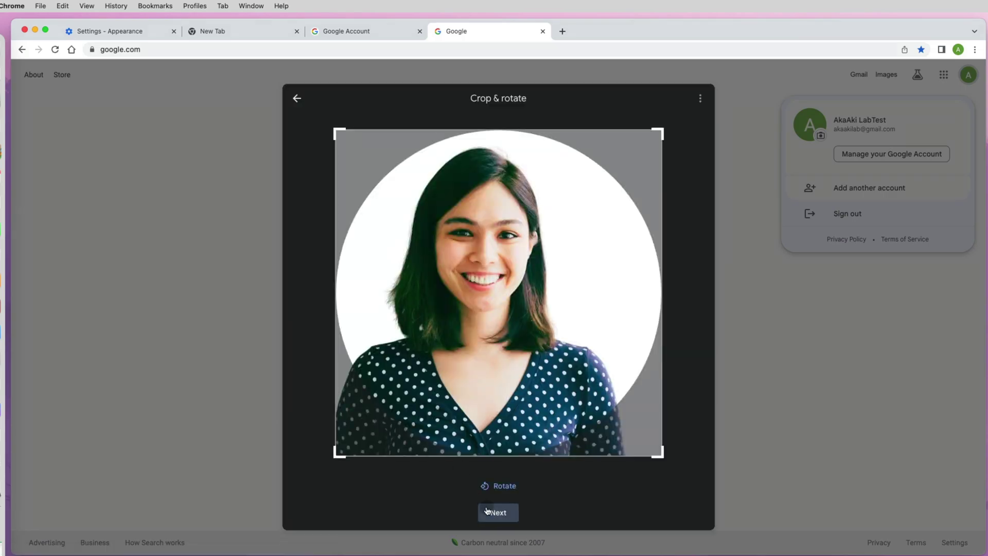
click(486, 511)
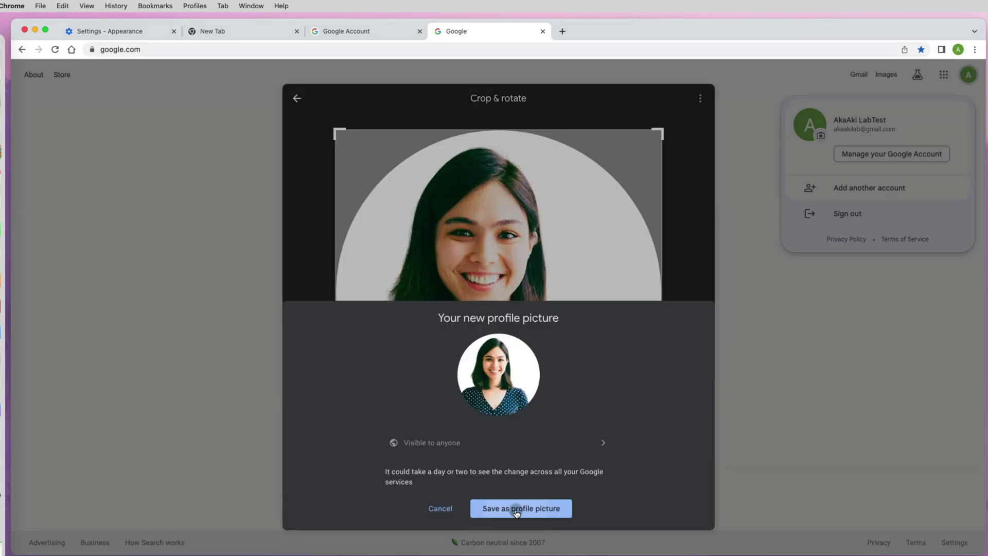
click(515, 510)
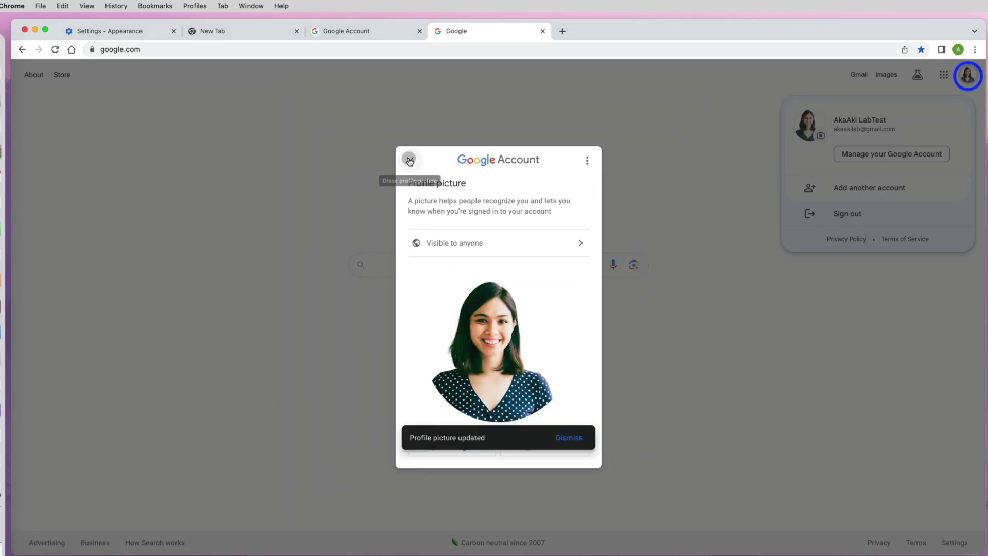
click(409, 159)
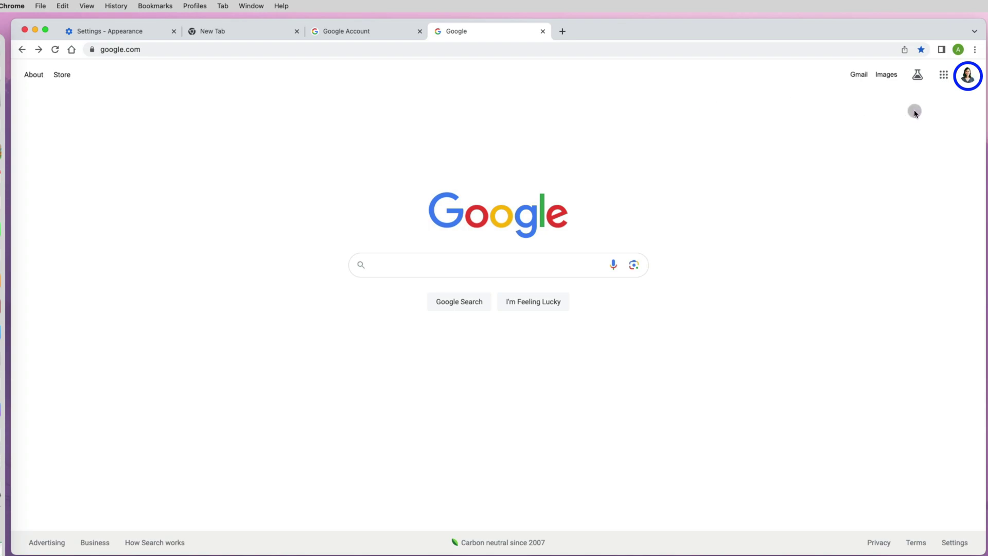
- Reload the Google page and check whether the profile menu avatar has updated
click(968, 82)
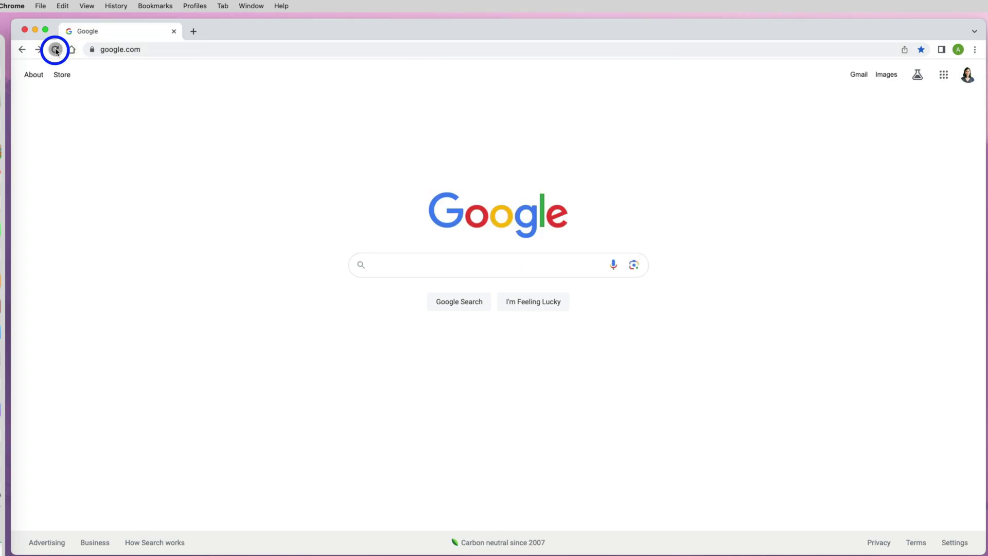
click(56, 49)
click(957, 50)
click(958, 52)
- Close Chrome, reopen it in a new window, and show the profile menu
click(24, 30)
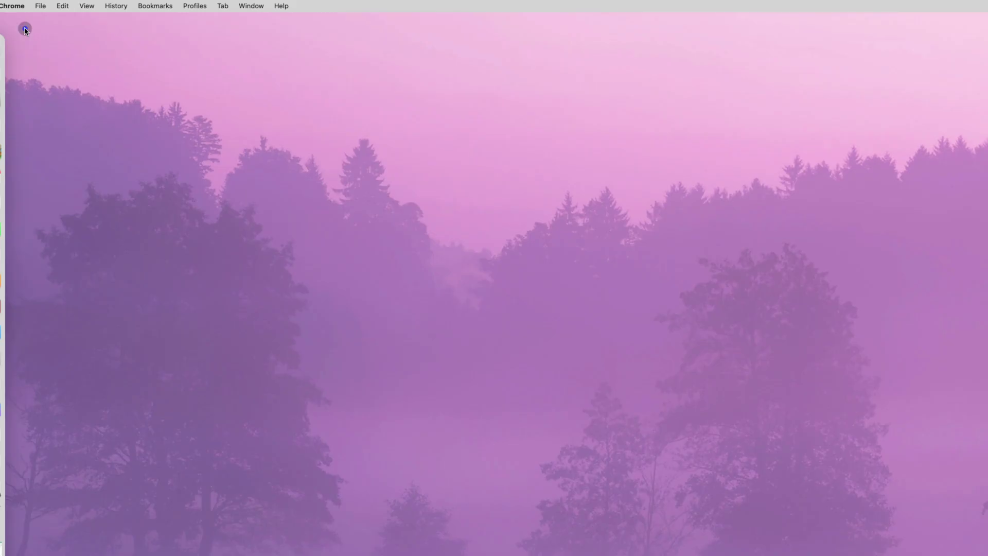
key(super+n)
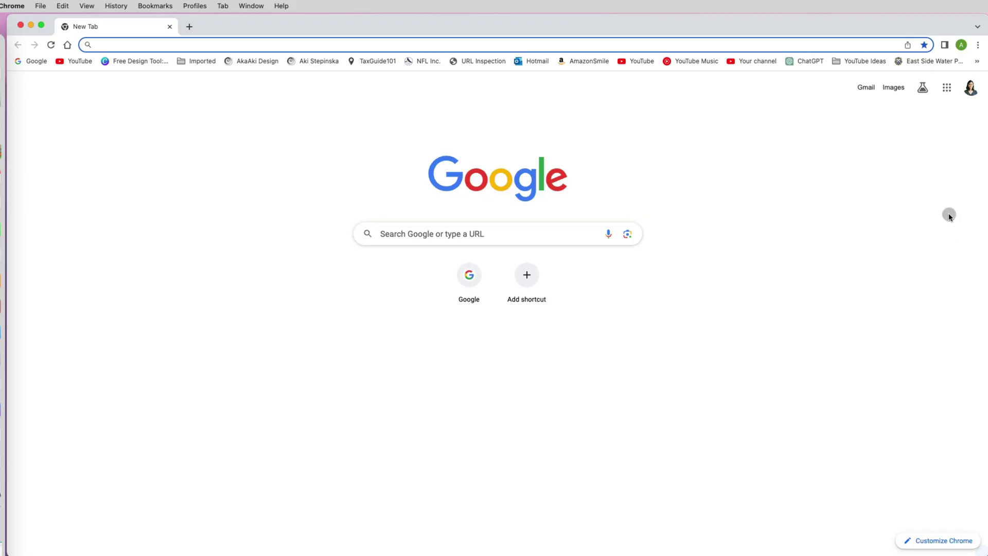
click(961, 45)
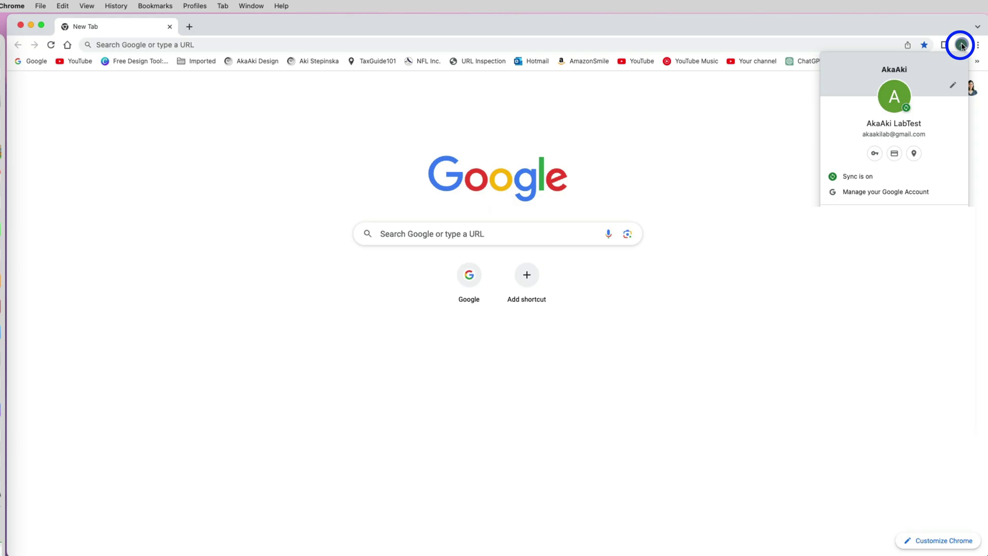
- Customize the profile with the teal theme colour, the name 'Lab Test', and the elephant avatar
click(953, 85)
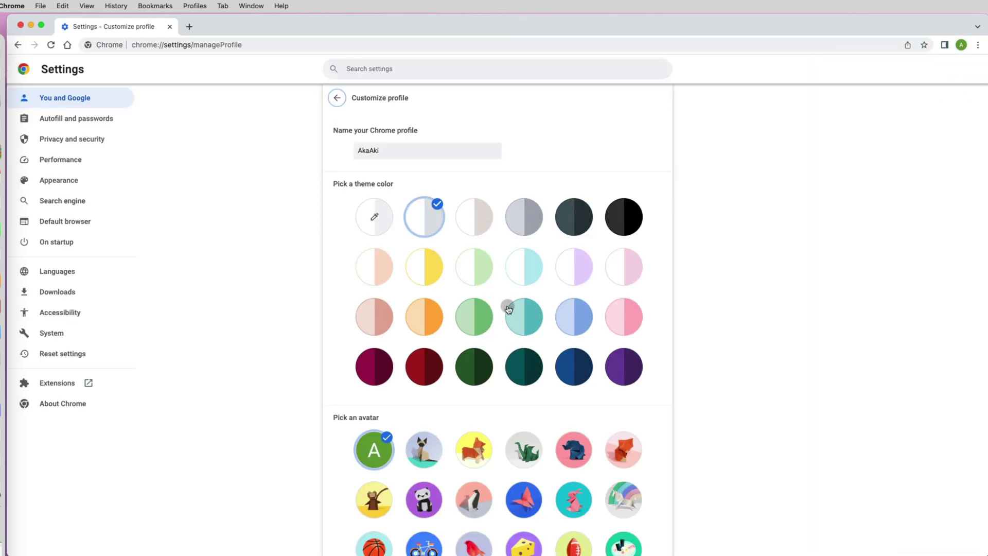
click(508, 309)
click(441, 151)
text(Lab Te)
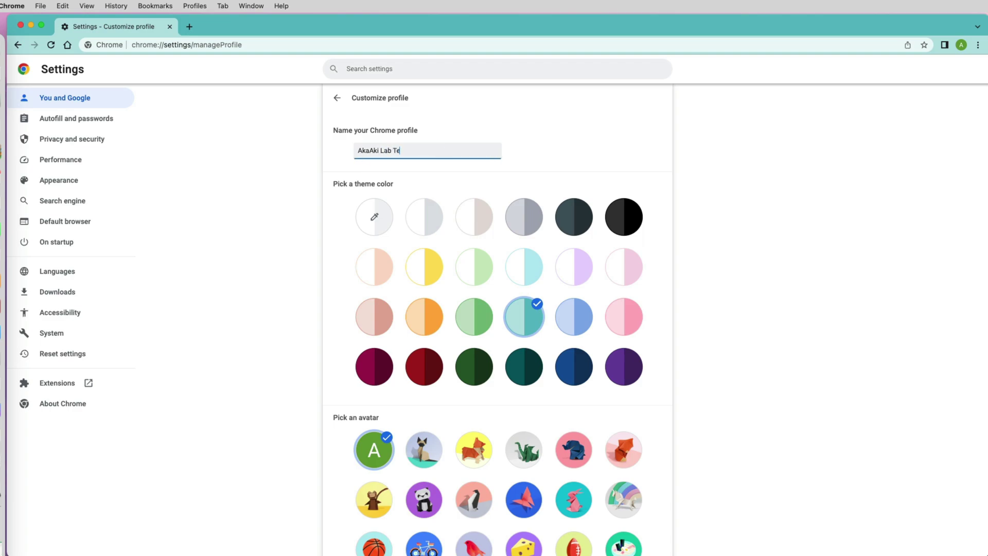
text(st)
scroll(452, 418, down, 3)
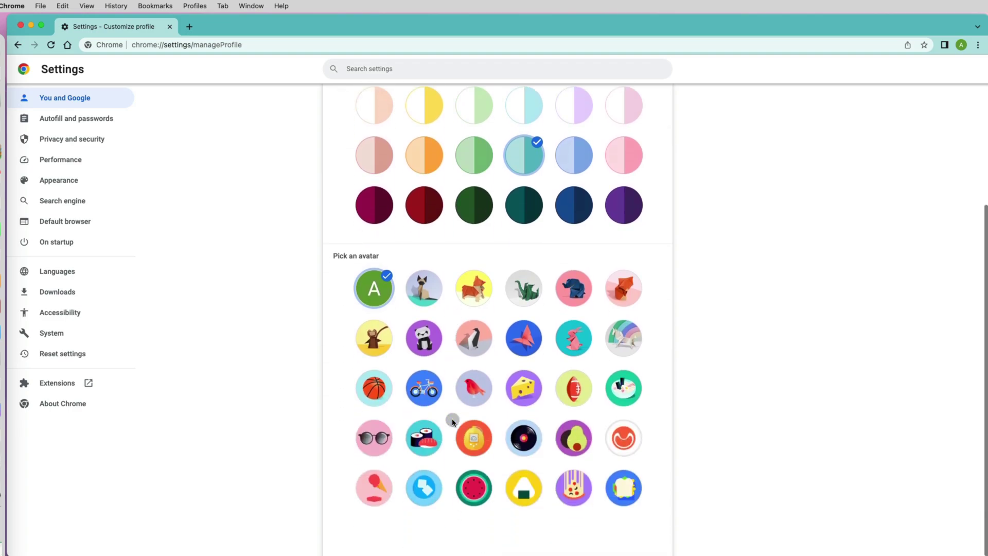
click(379, 304)
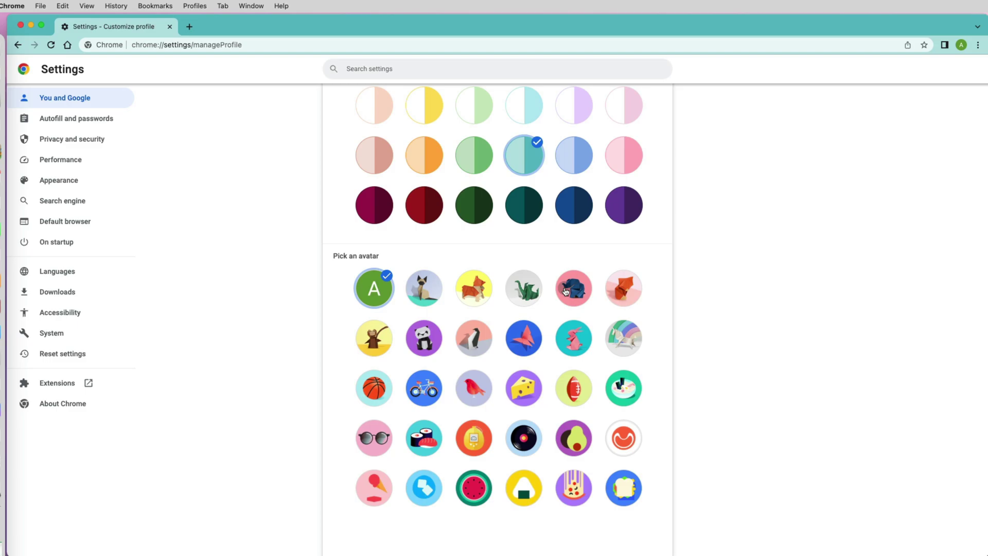
click(566, 291)
- In a new tab, open Manage your Google Account from the profile menu
click(190, 26)
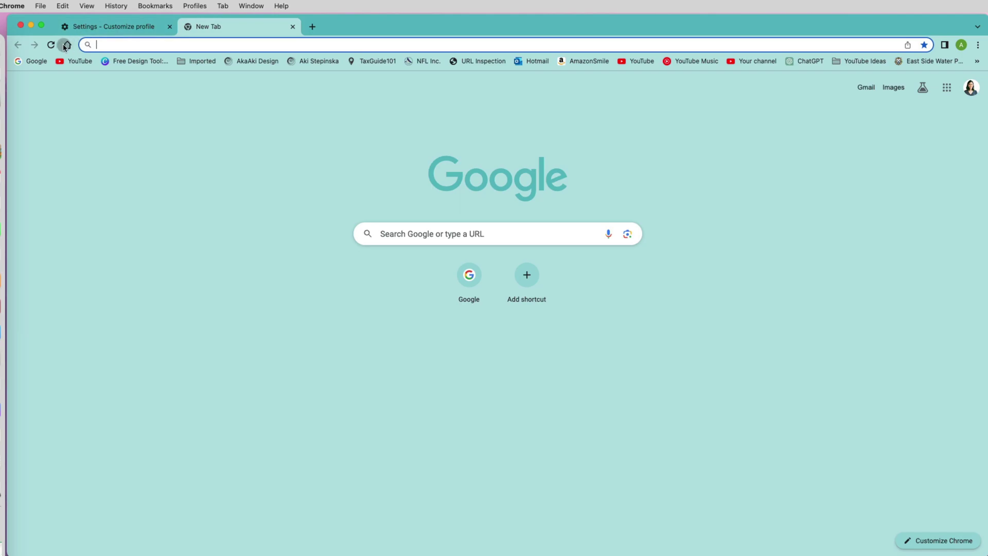
click(969, 115)
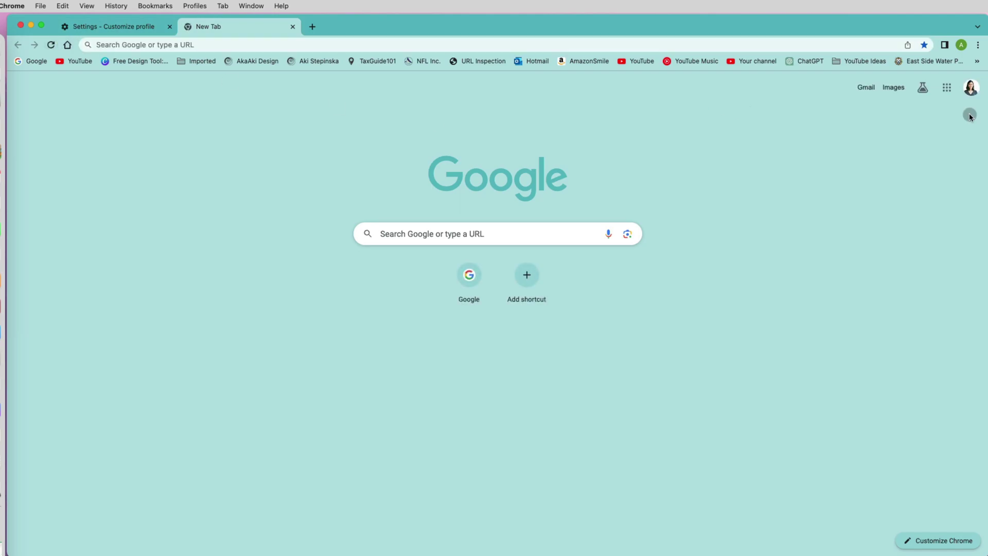
click(961, 45)
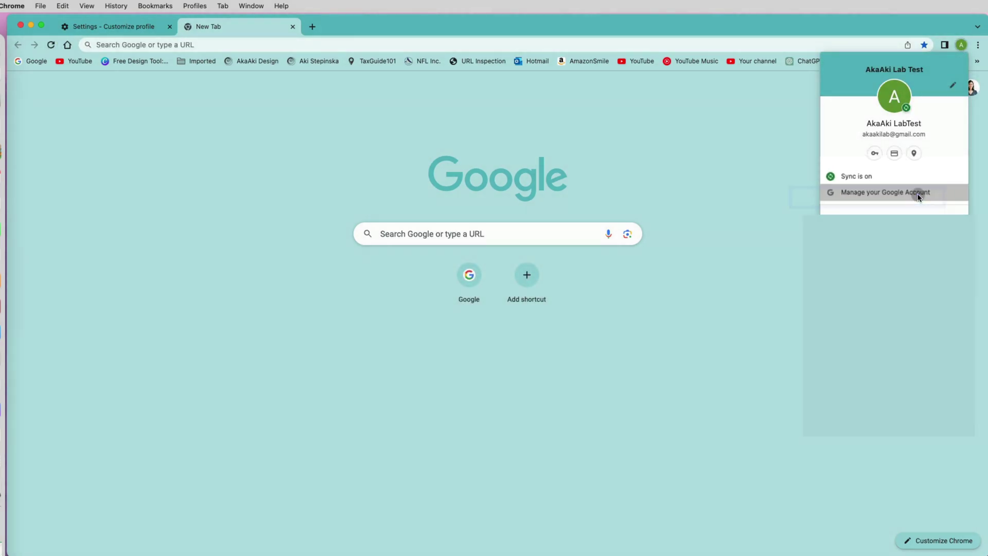
click(917, 199)
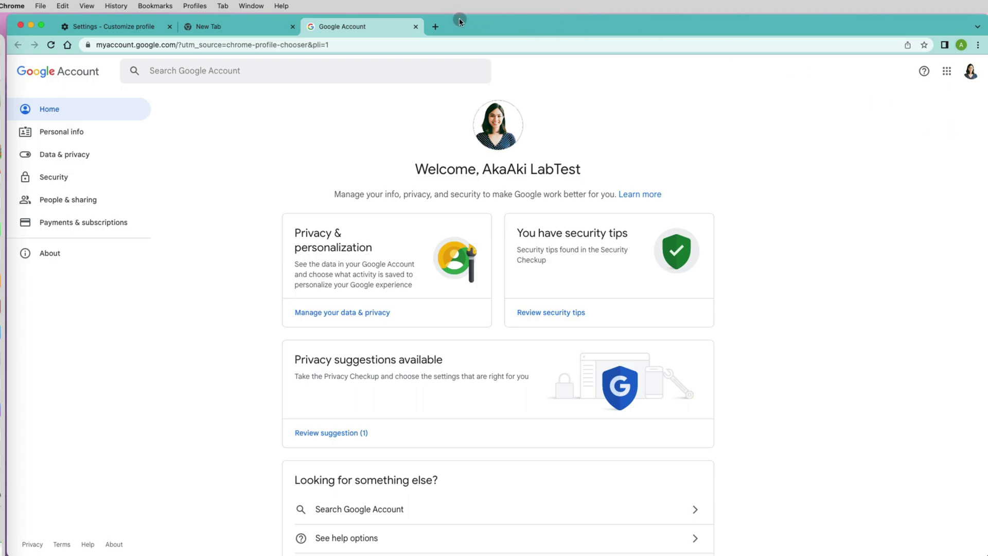
- Turn off sync for the profile, also clearing local browsing data
click(436, 27)
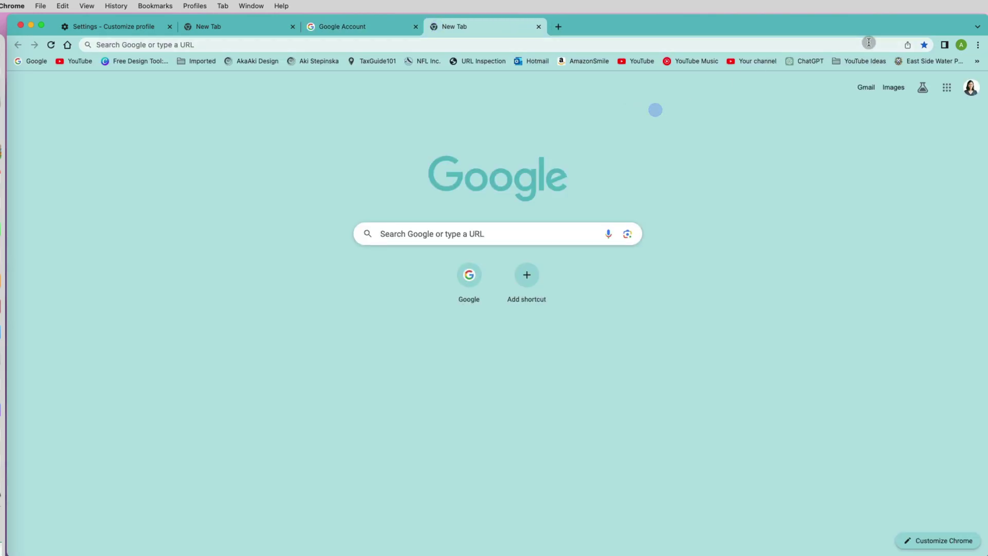
click(961, 45)
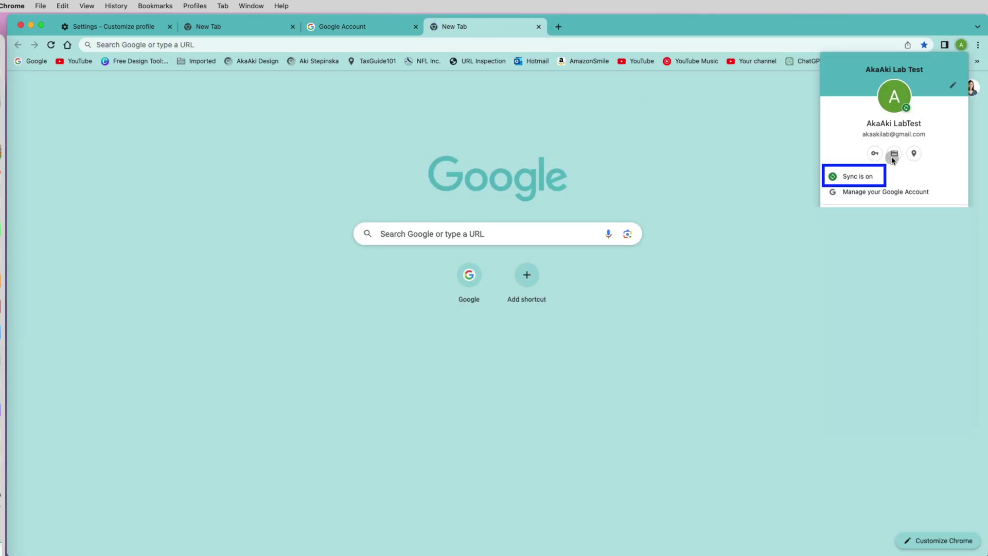
click(875, 177)
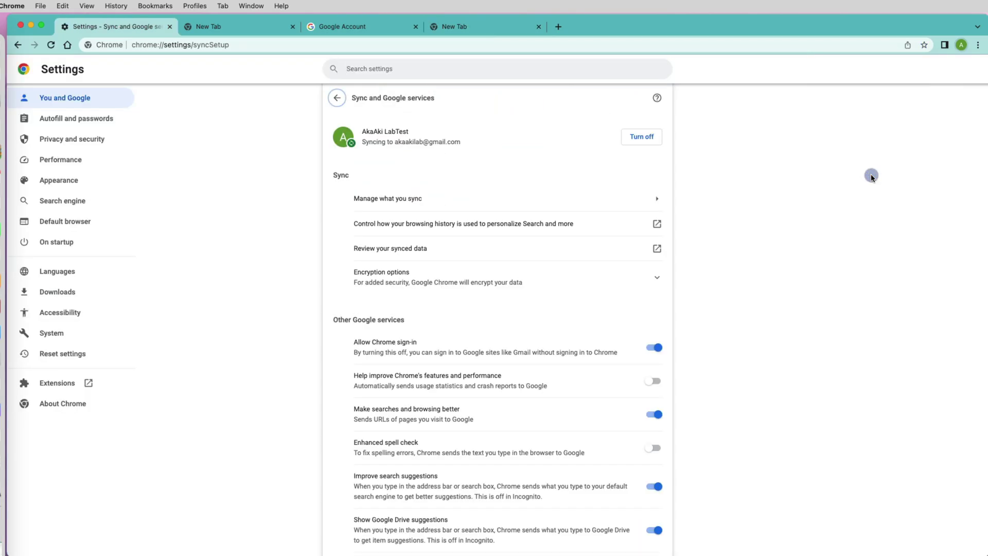
click(642, 146)
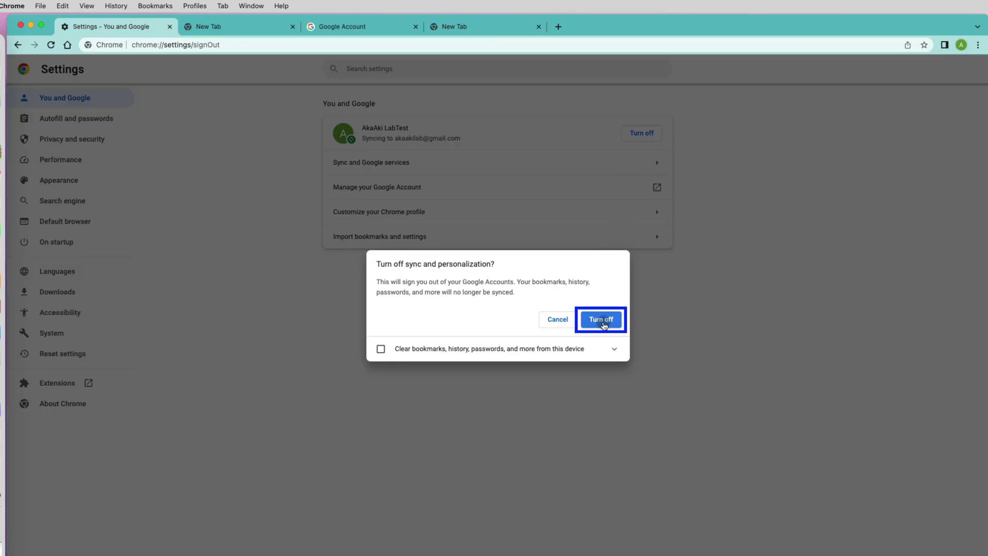
click(381, 349)
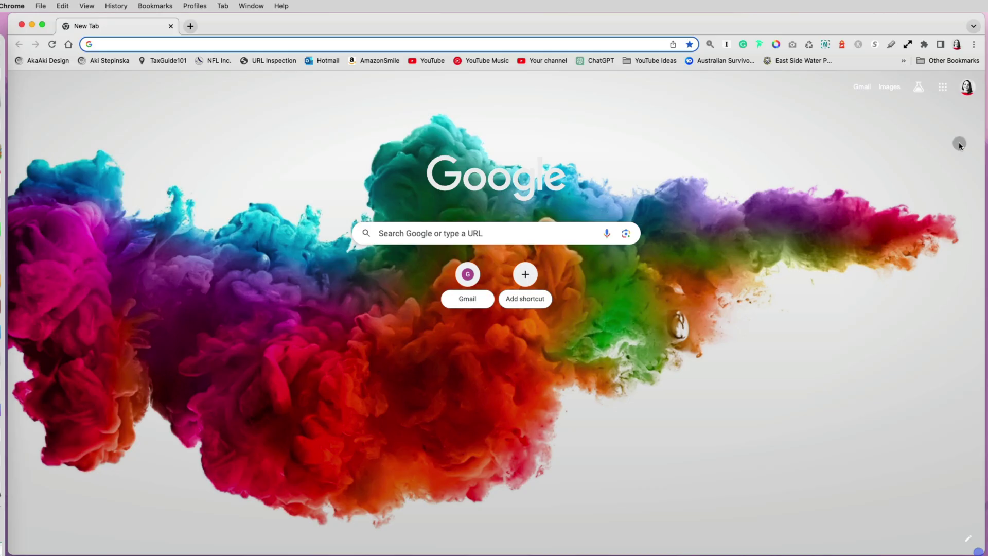
- Sign back in to the Google account with sync turned on, then check the account card
click(956, 44)
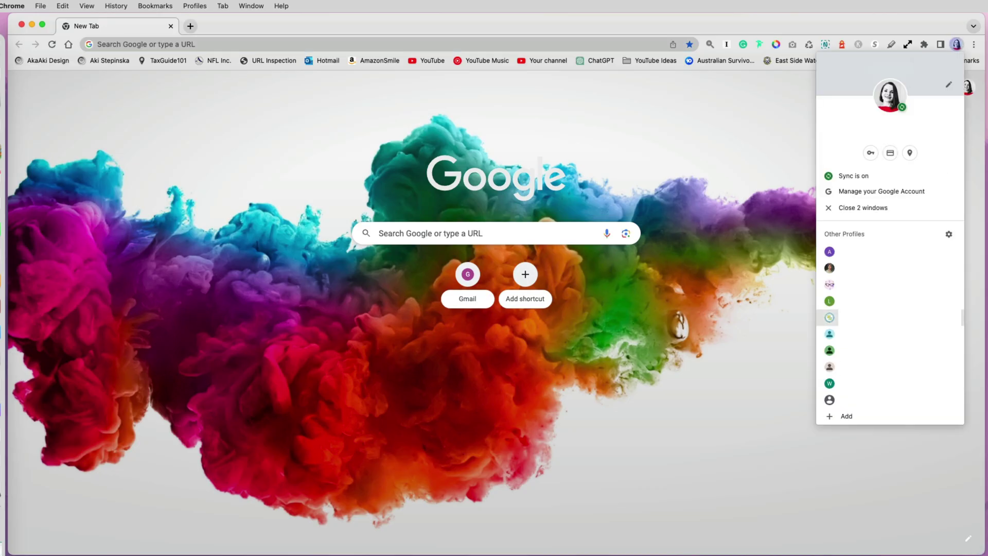
click(856, 411)
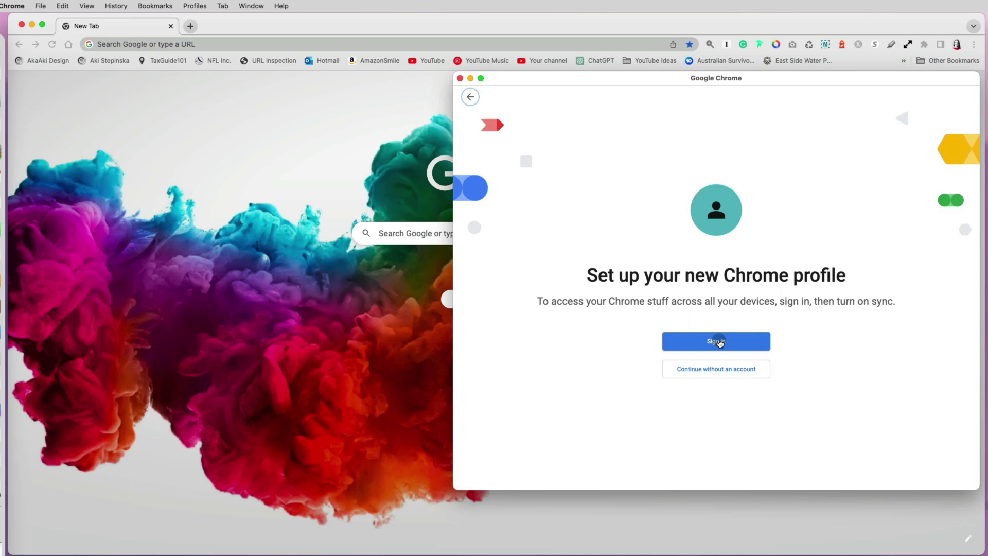
click(719, 342)
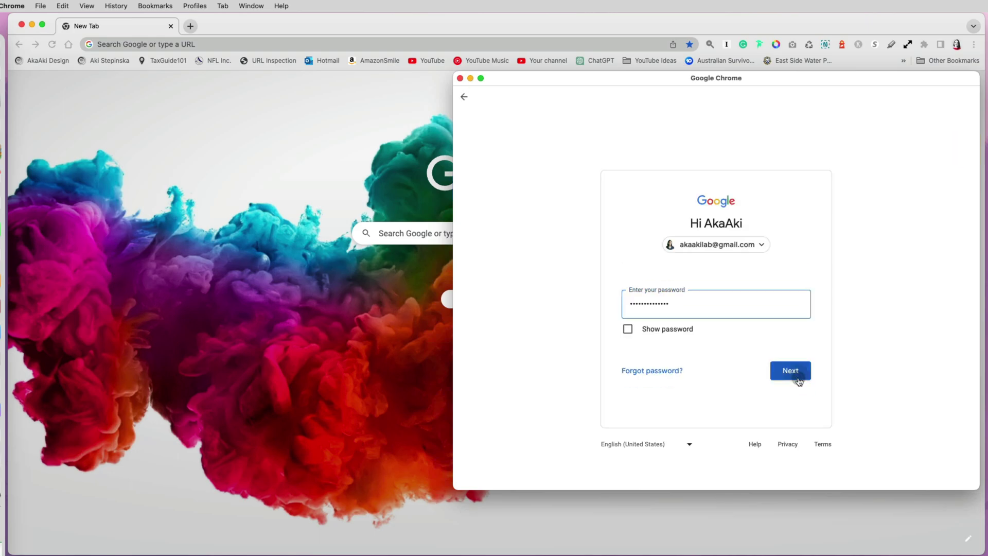
click(798, 377)
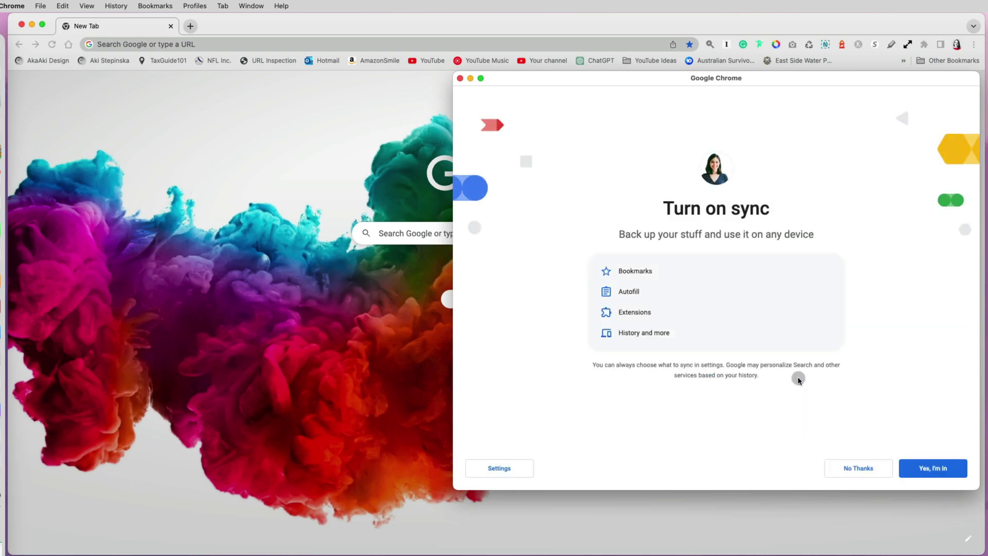
click(926, 466)
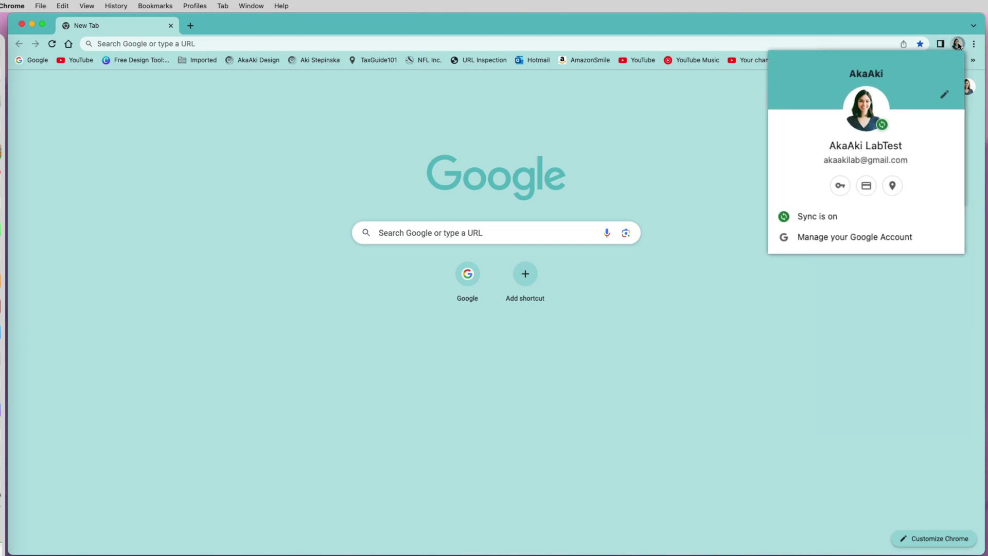
click(969, 106)
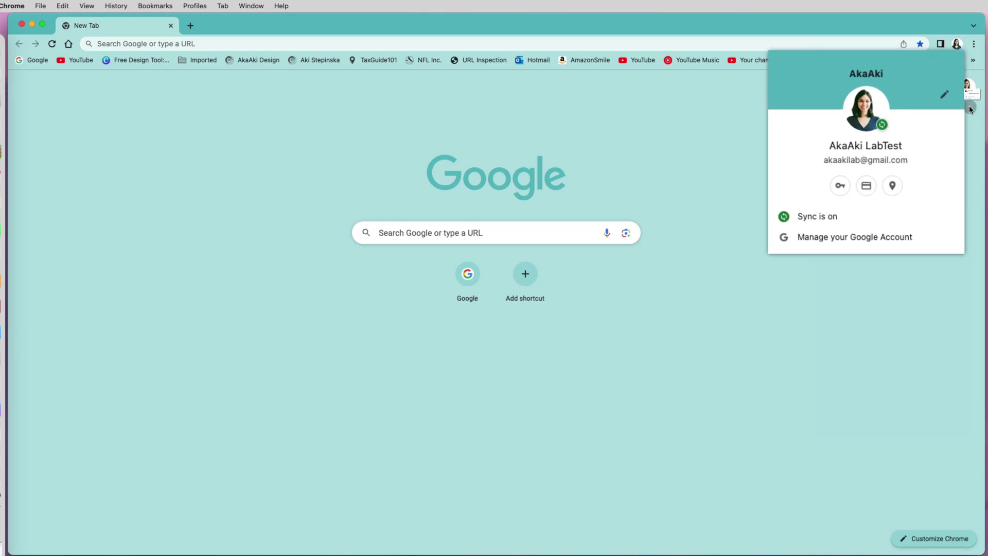